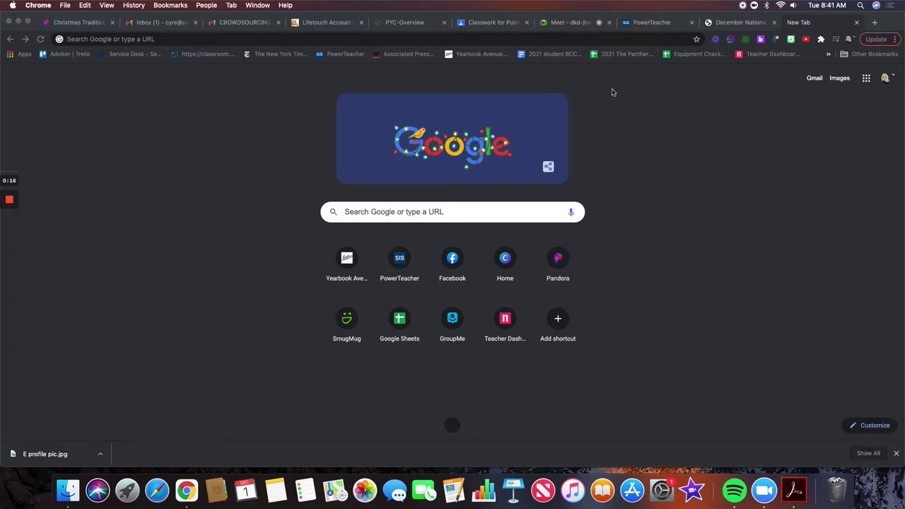
Focus the Chrome address bar on the new tab page to show its suggestions.
left_click(594, 40)
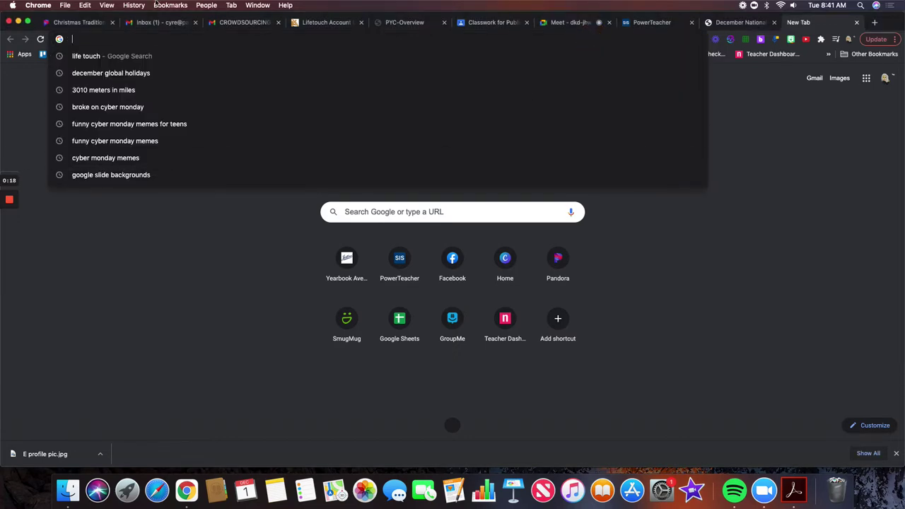
Go to yearbookavenue.jostens.com and sign in with the school's job number, username and password.
type("year")
key("Return")
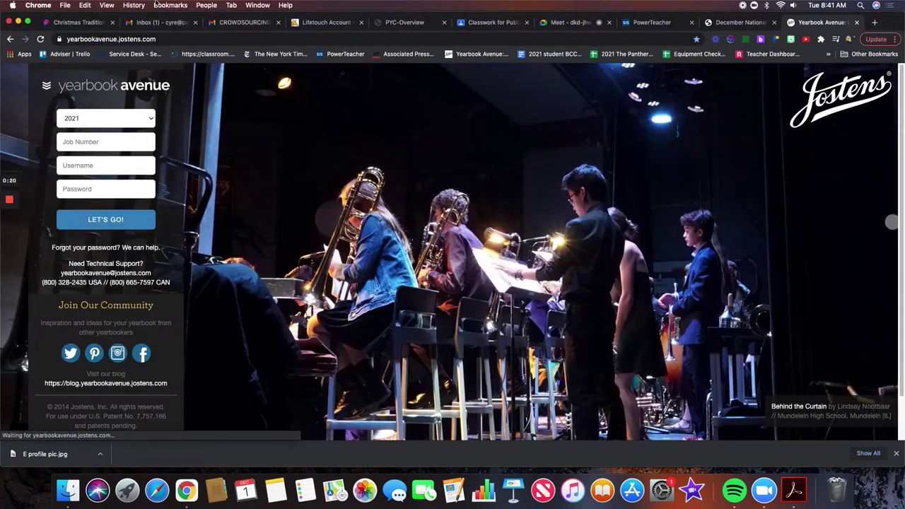
left_click(71, 145)
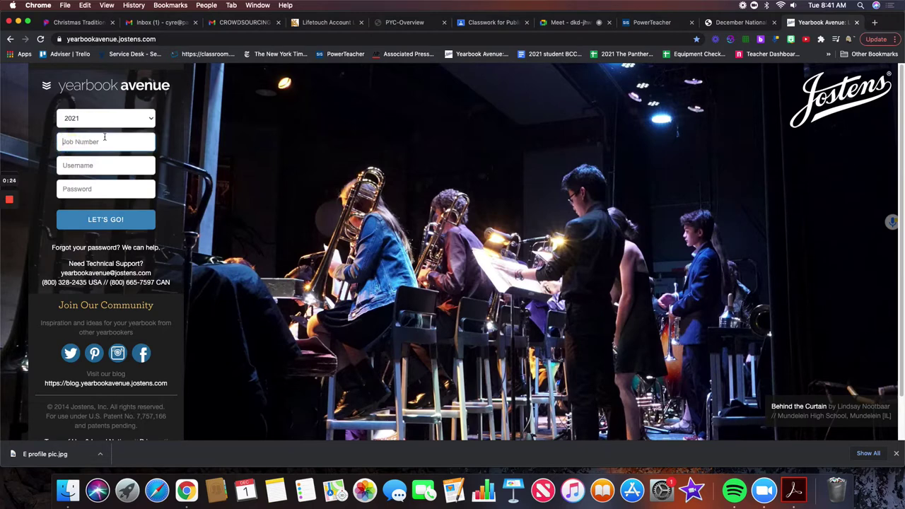
type("17722")
key("Tab")
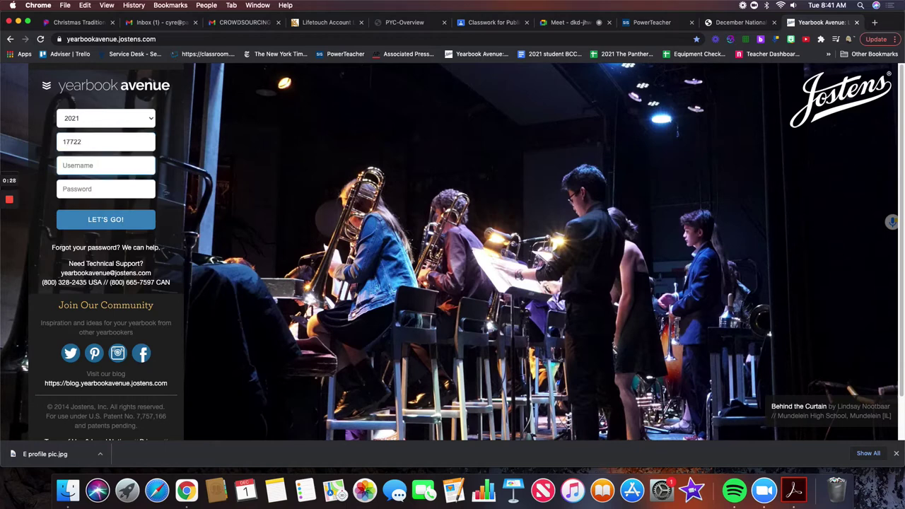
type("panther")
key("Tab")
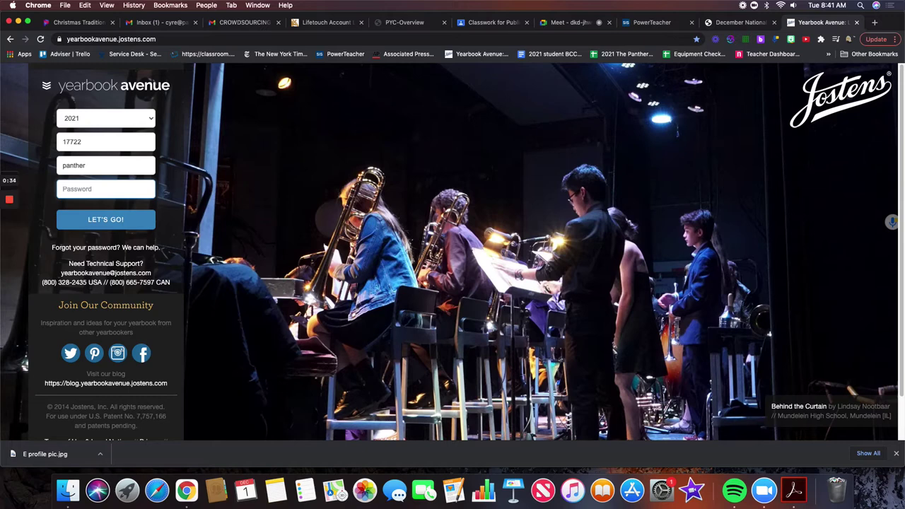
type("••")
left_click(93, 220)
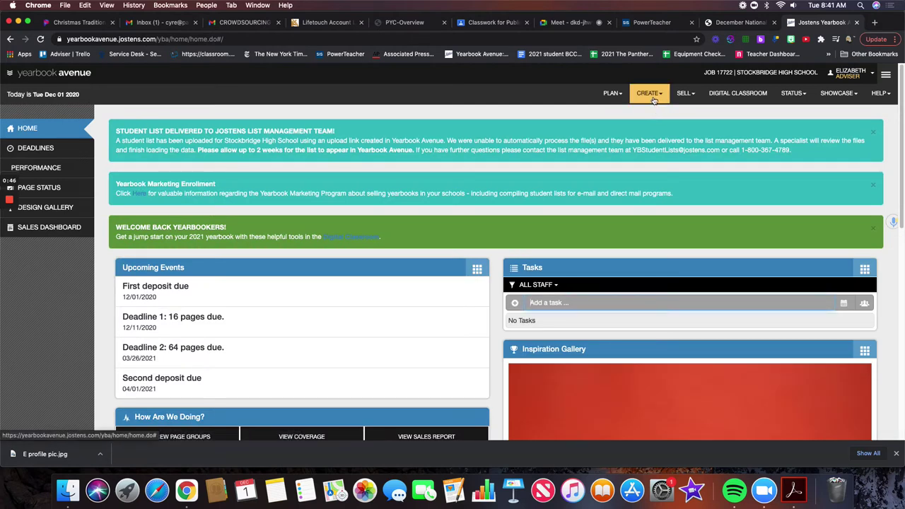
Choose Monarch by Jostens from the CREATE menu to open the Monarch launchpad.
left_click(655, 99)
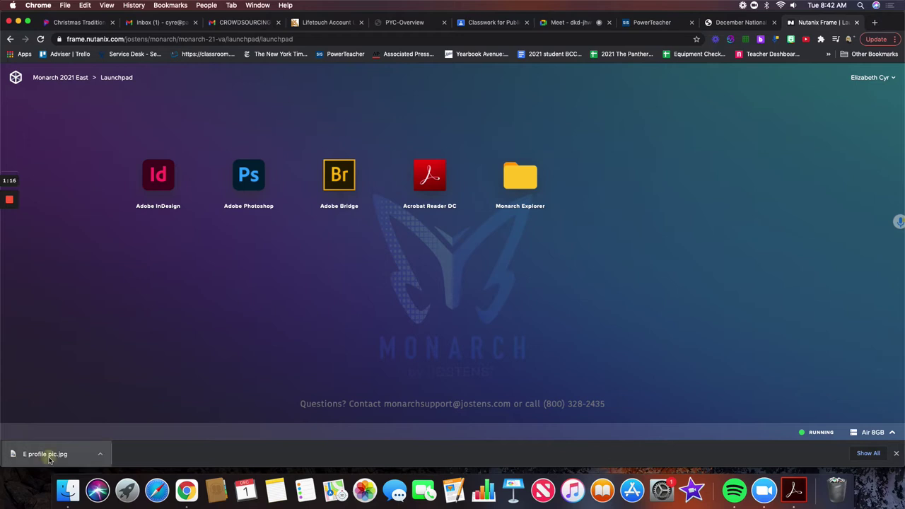
Start an Adobe InDesign session from the Monarch launchpad.
mouse_move(49, 460)
left_mouse_down()
mouse_move(43, 454)
mouse_move(121, 397)
mouse_move(212, 273)
mouse_move(52, 462)
left_mouse_up()
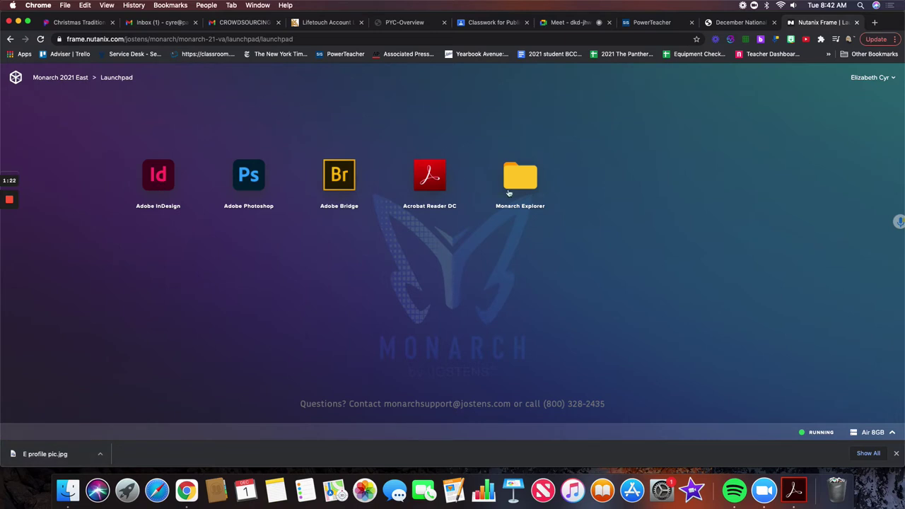
left_click(169, 187)
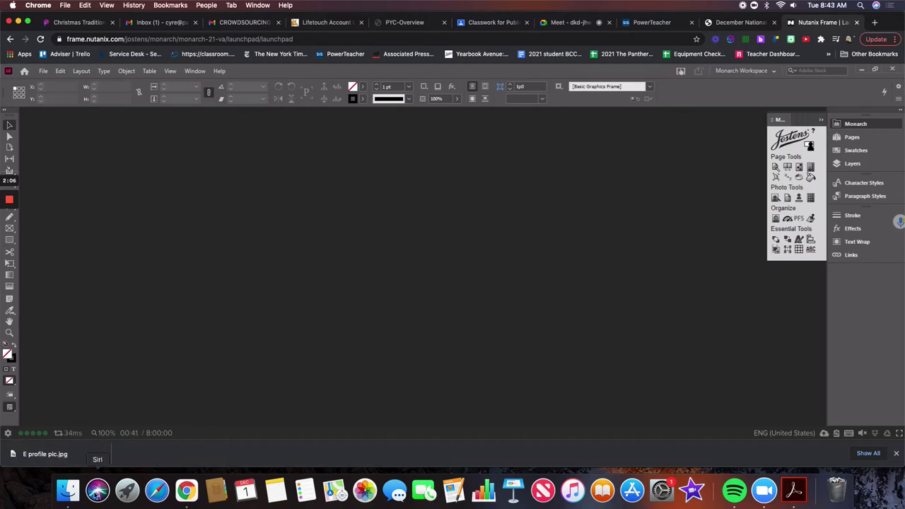
mouse_move(57, 456)
left_mouse_down()
mouse_move(67, 432)
mouse_move(239, 323)
mouse_move(31, 463)
mouse_move(39, 458)
left_mouse_up()
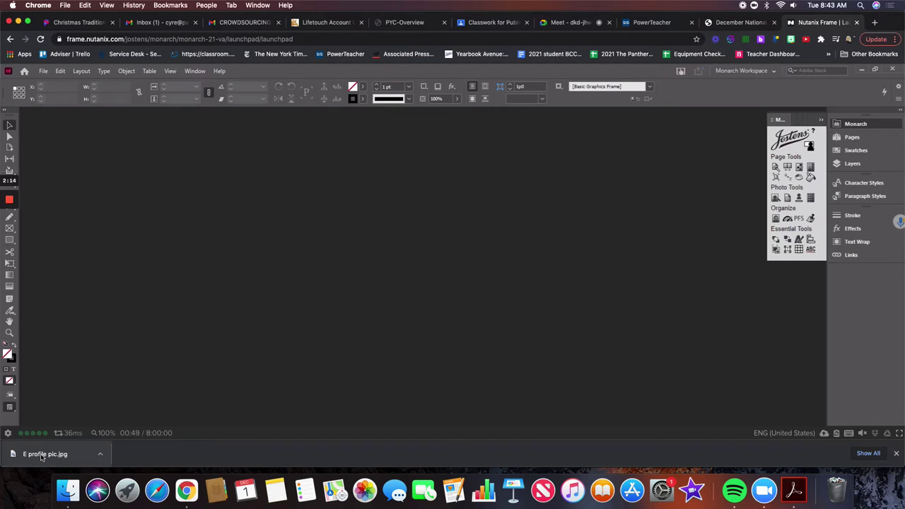
left_click_drag(41, 456, 435, 334)
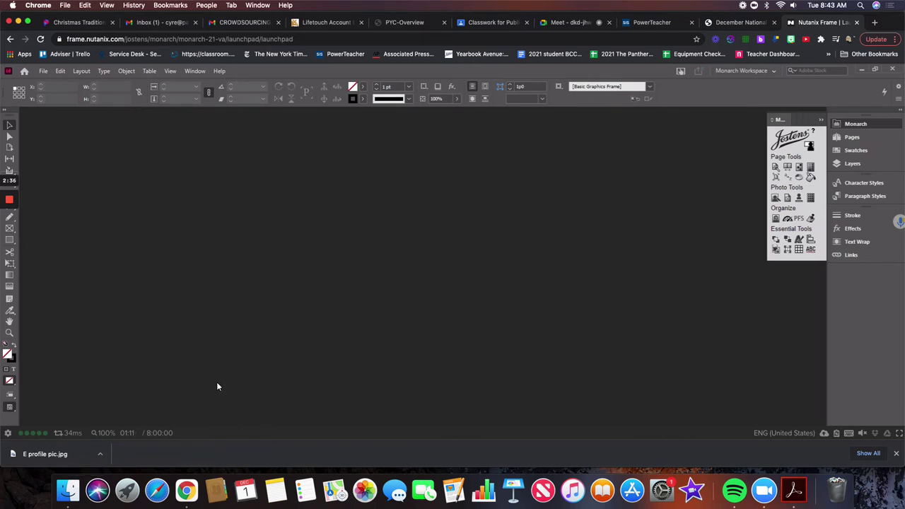
left_click(826, 435)
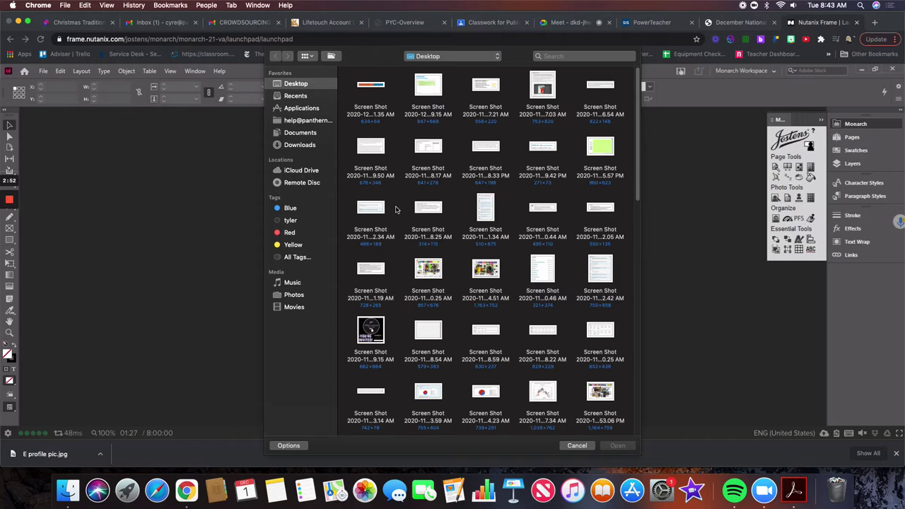
Upload E profile pic.jpg from the Downloads folder into the InDesign session.
left_click(300, 145)
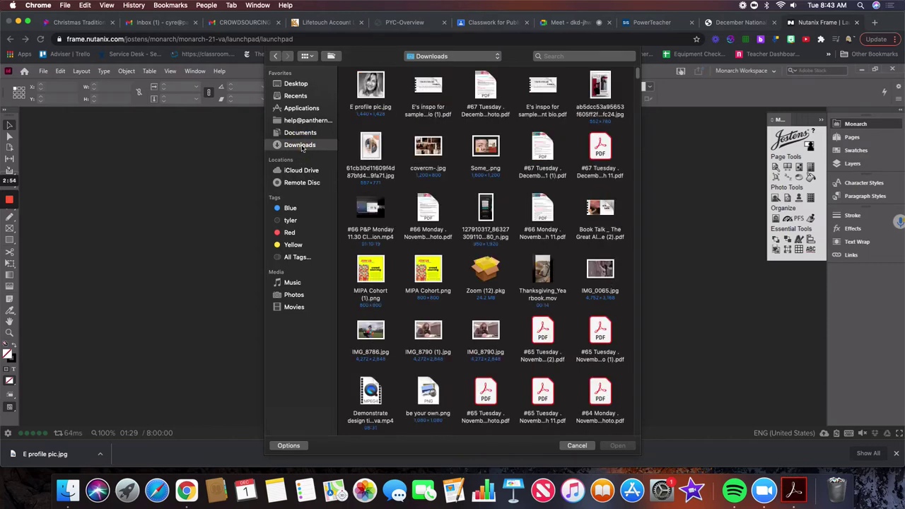
left_click(372, 87)
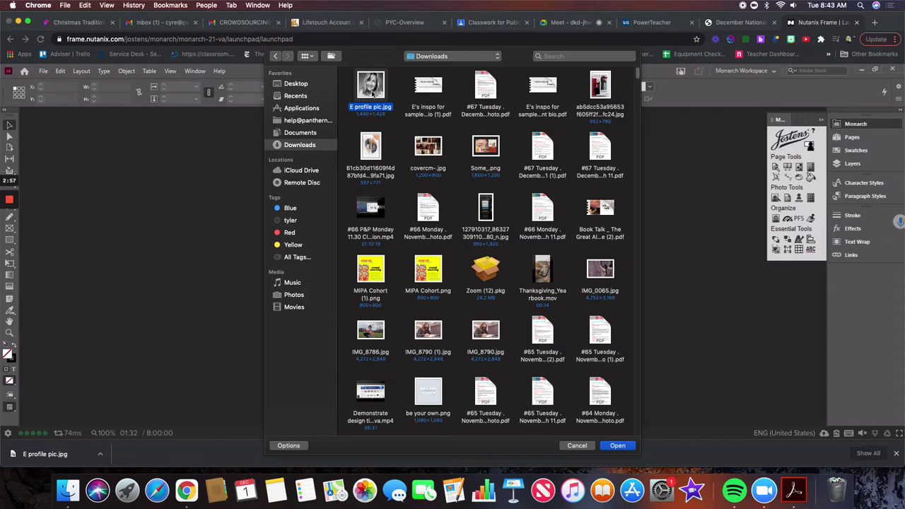
left_click(617, 446)
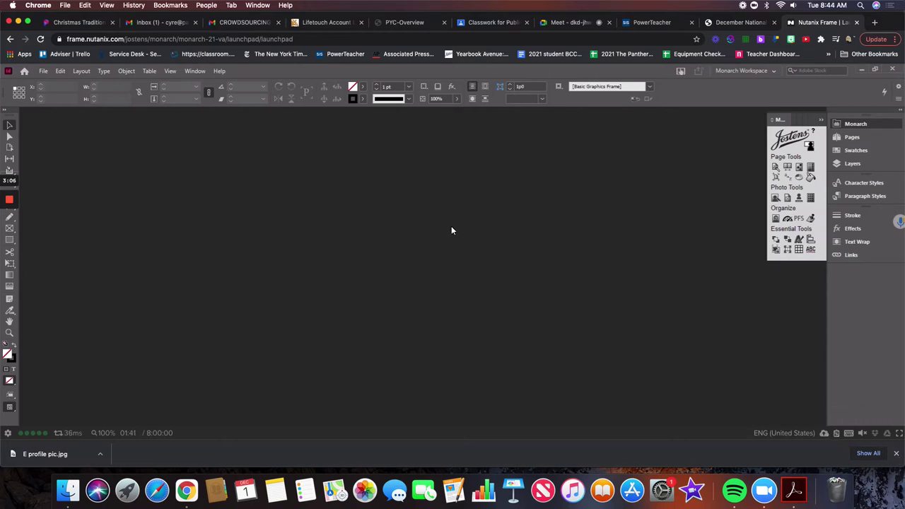
left_click(9, 432)
Launch Monarch Explorer, resize and reposition its window, and open the Uploads folder.
left_click(57, 356)
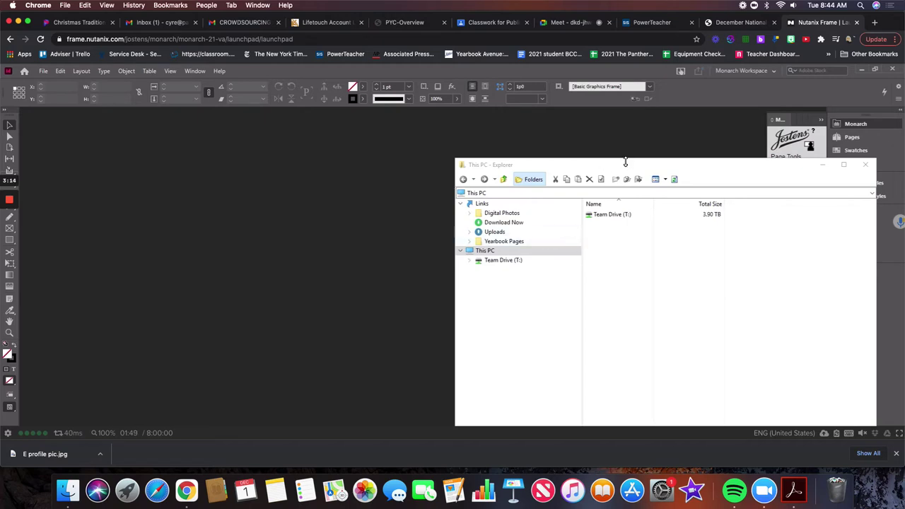
left_click_drag(595, 166, 467, 162)
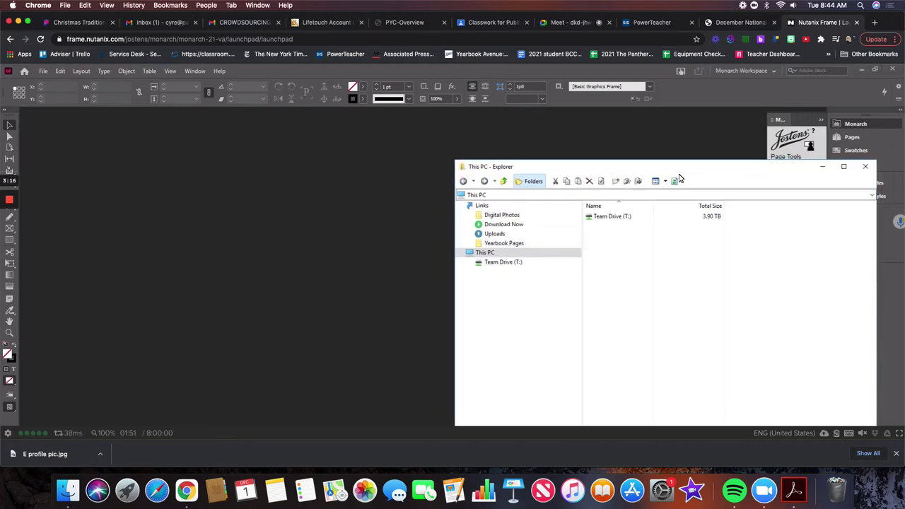
left_click_drag(735, 170, 486, 136)
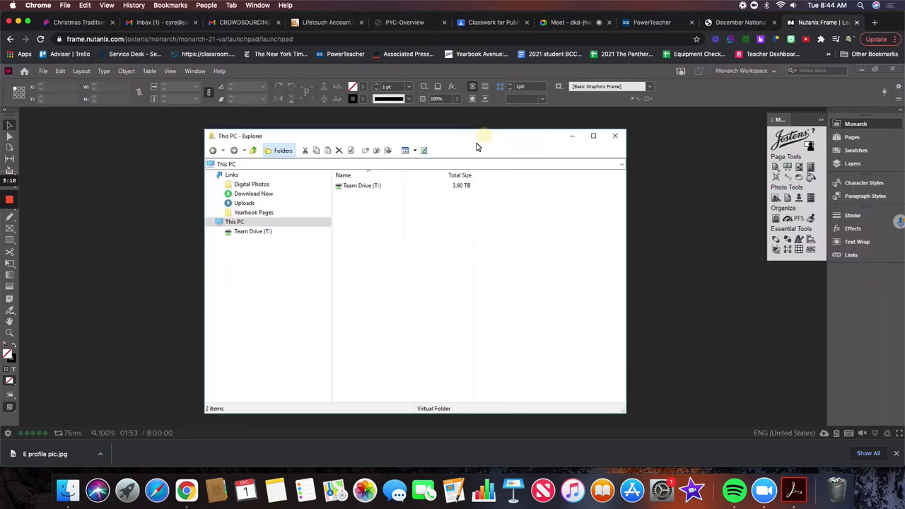
left_click(240, 203)
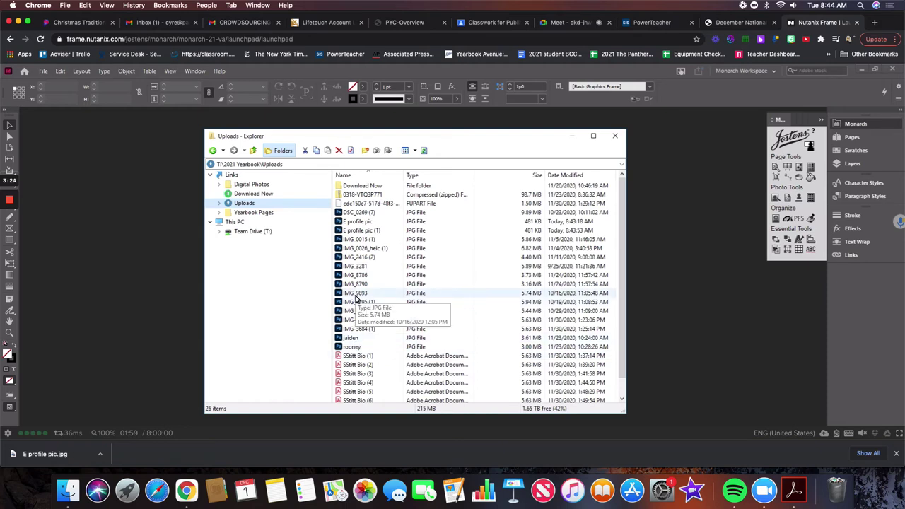
scroll(356, 300, "down", 1)
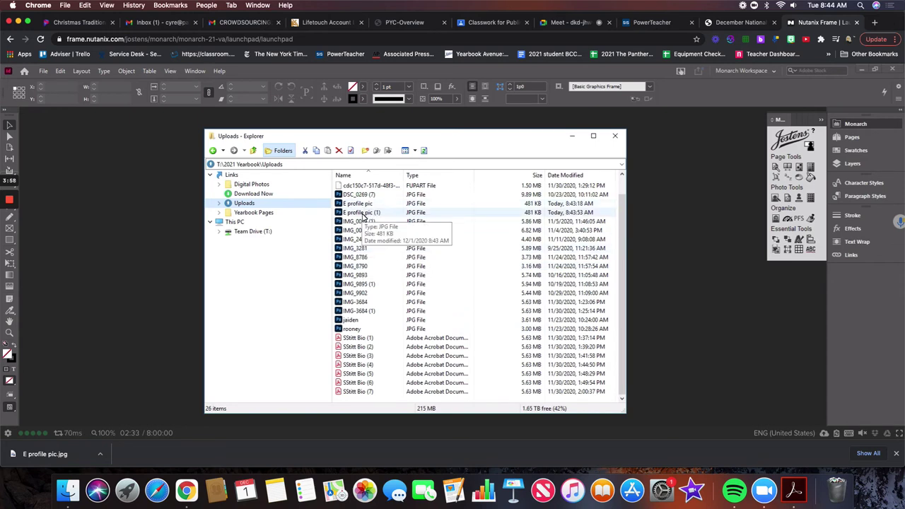
left_click(362, 215)
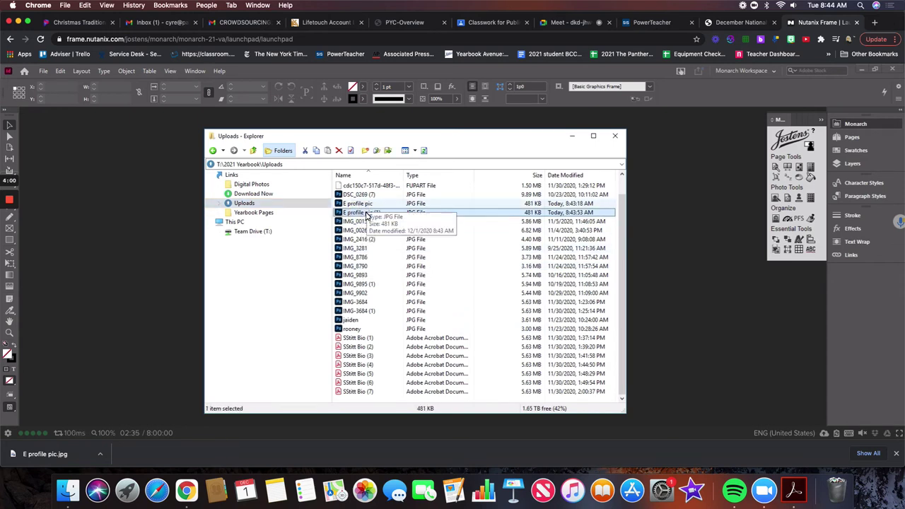
Permanently delete the duplicate E profile pic (1) and select the remaining E profile pic.
left_click(339, 152)
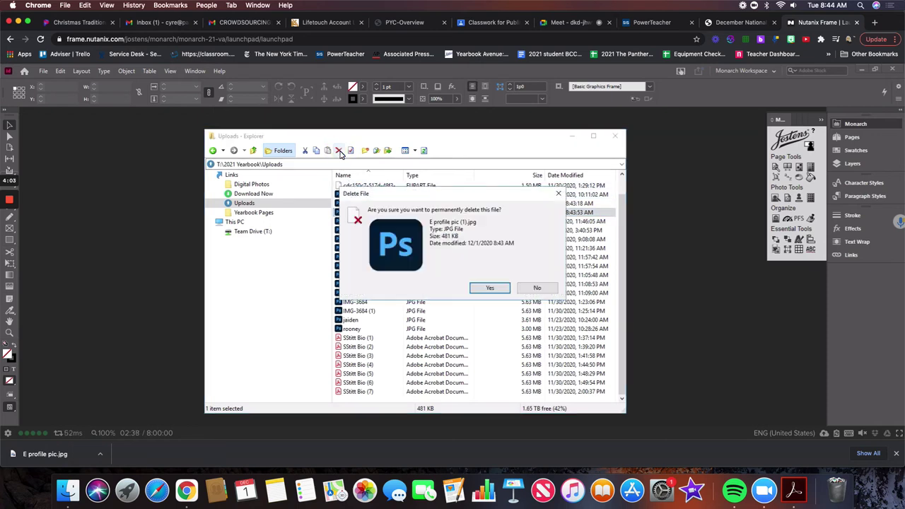
left_click(491, 287)
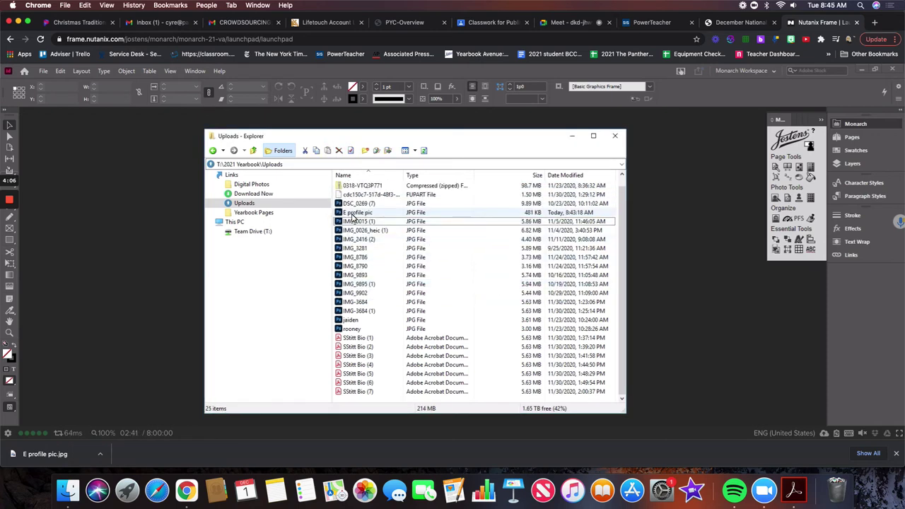
left_click(342, 213)
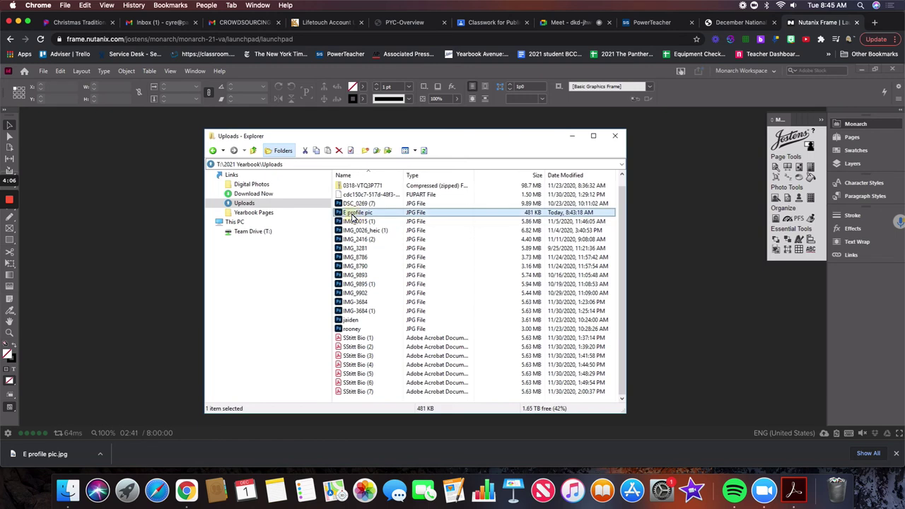
left_click(251, 232)
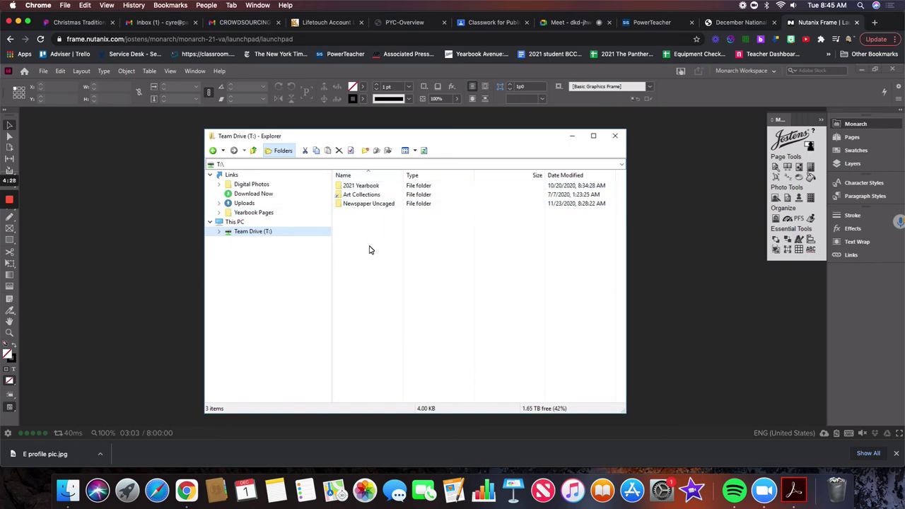
Return to the Uploads folder and select E profile pic.
left_click(365, 320)
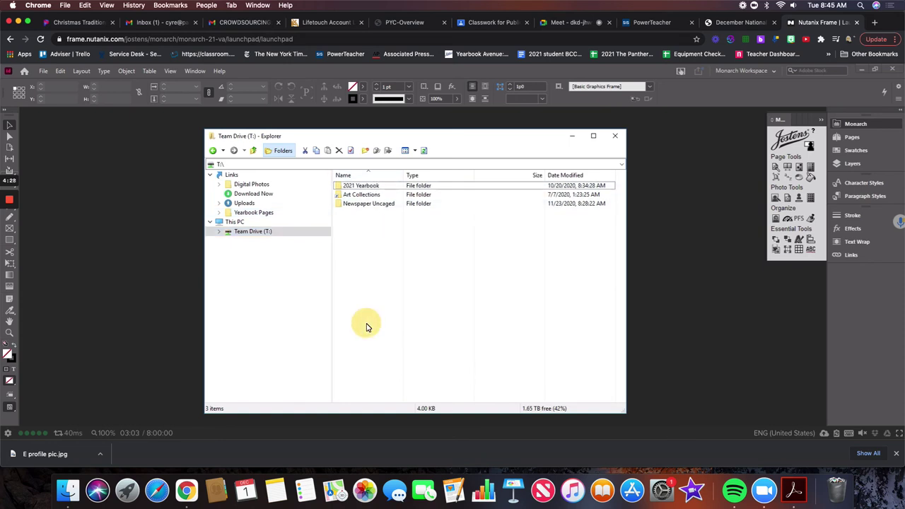
left_click(242, 203)
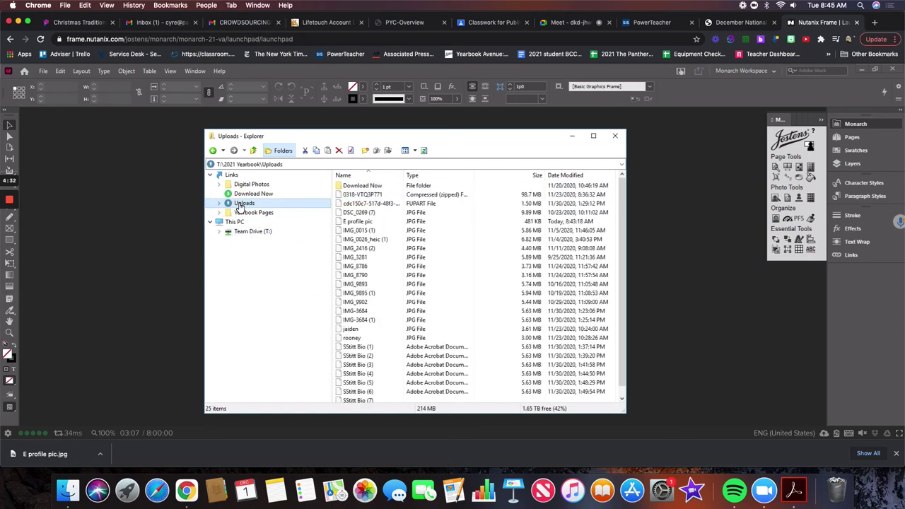
left_click(368, 222)
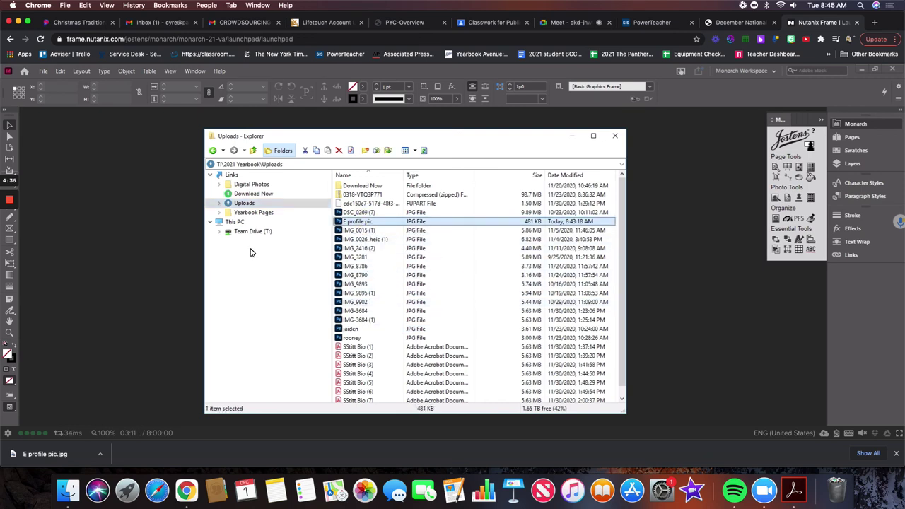
Expand Team Drive > Newspaper Uncaged > Practice Layout > Cyr and drag E profile pic into Links.
left_click(220, 233)
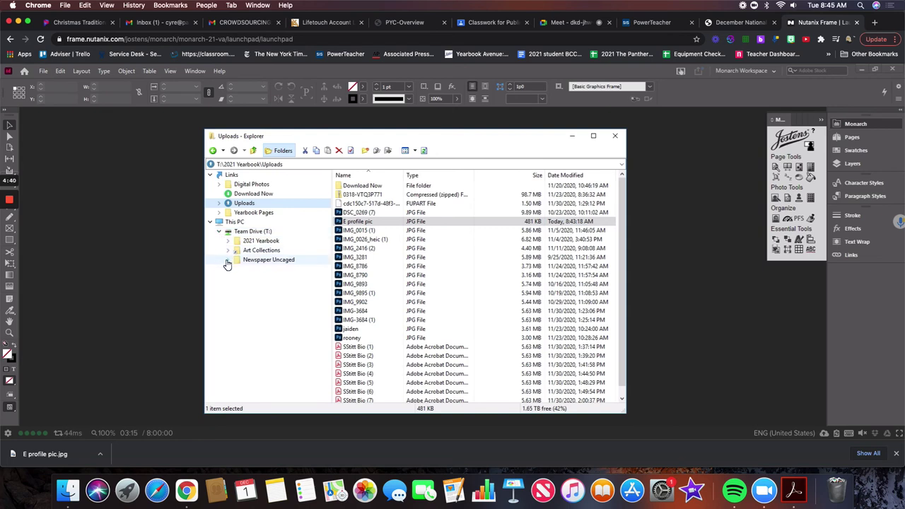
left_click(228, 260)
left_click(237, 272)
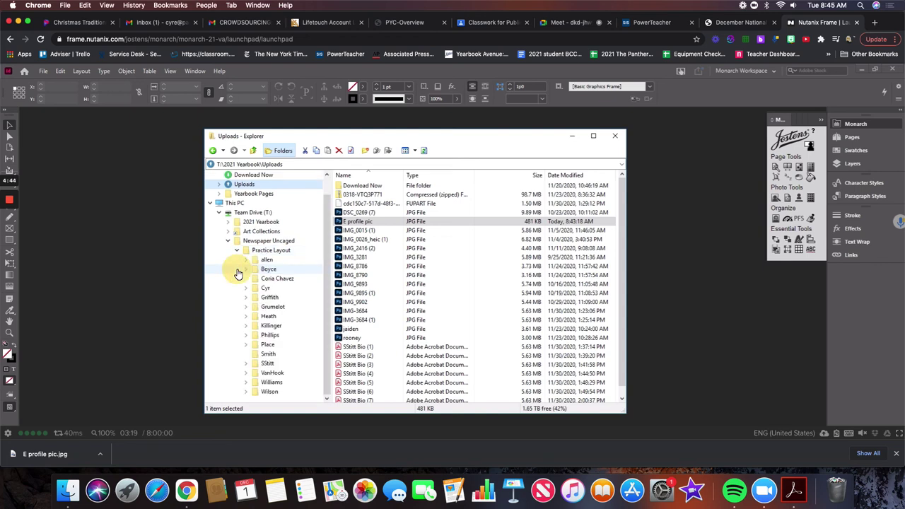
left_click(246, 289)
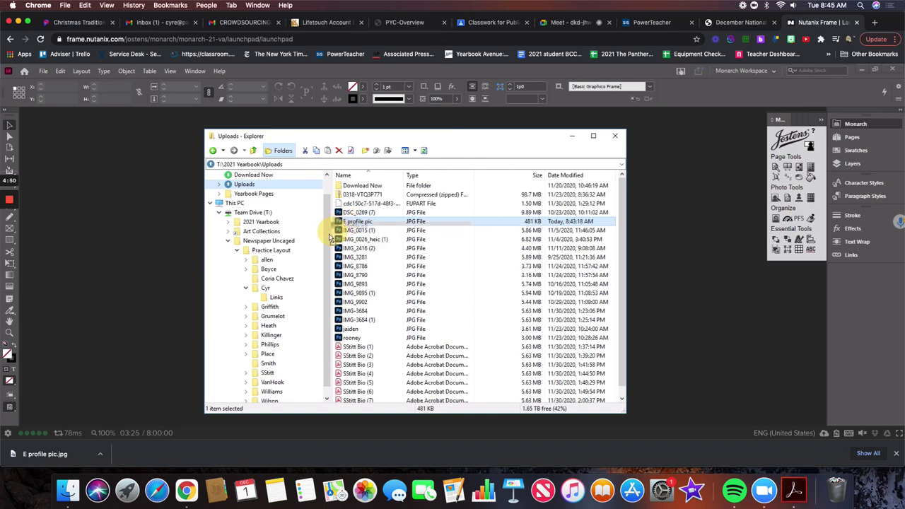
left_click_drag(348, 223, 284, 299)
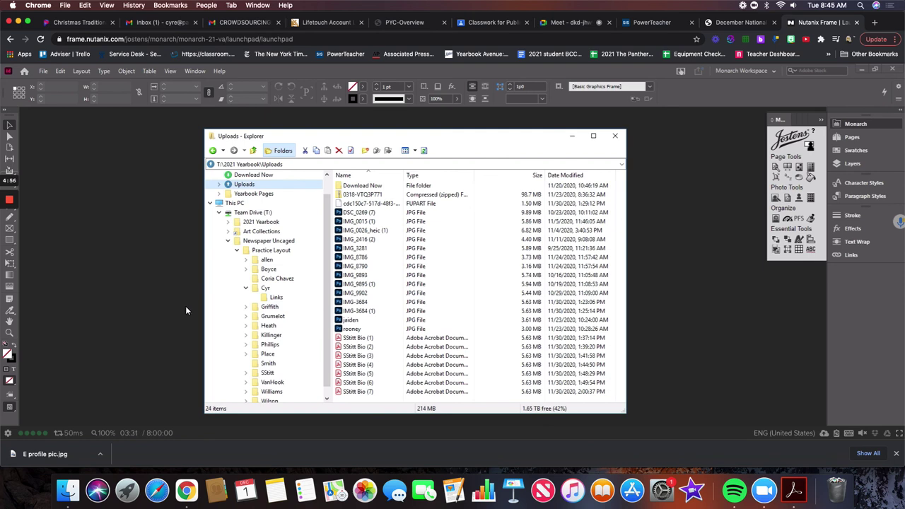
Open Cyr's Links folder and select the moved E profile pic, a 481 KB JPG.
left_click(362, 241)
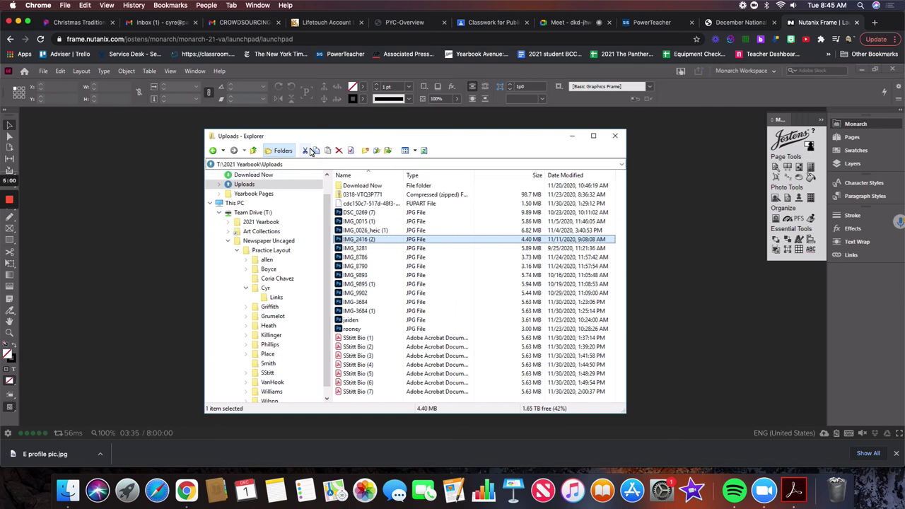
left_click(276, 297)
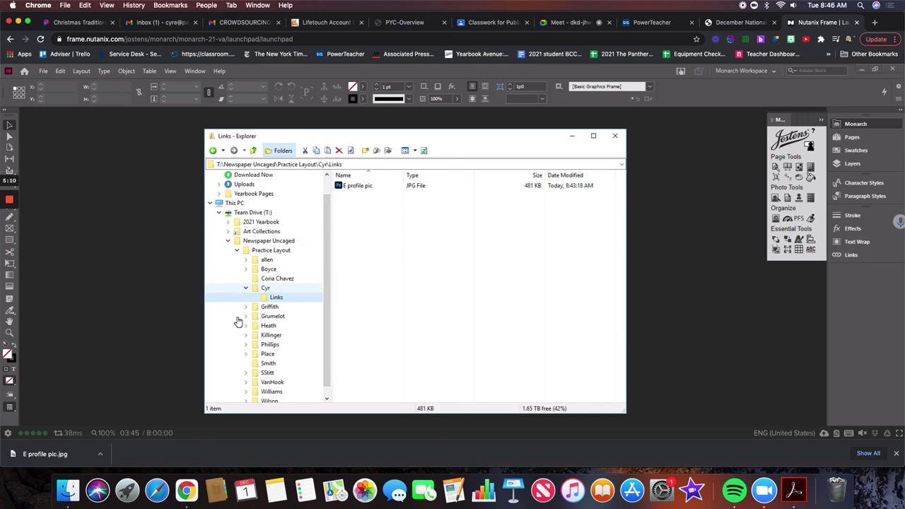
left_click(365, 189)
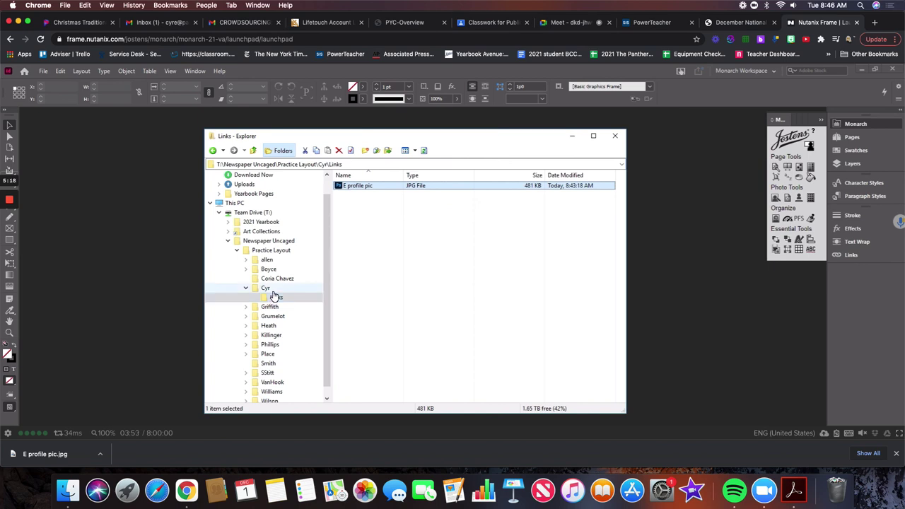
Close the Monarch Explorer window to return to the empty InDesign workspace.
left_click(619, 138)
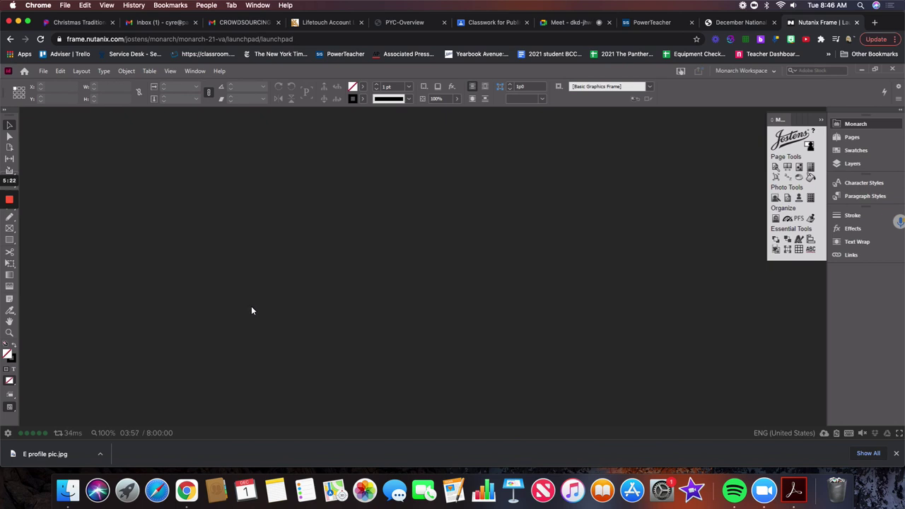